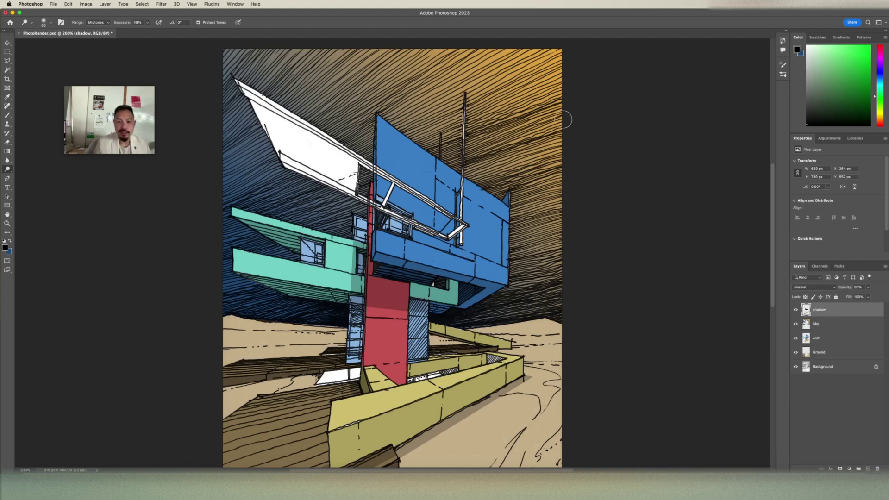
Step: Duplicate the arch layer and hide the original so shading is done on the copy
left_click(836, 339)
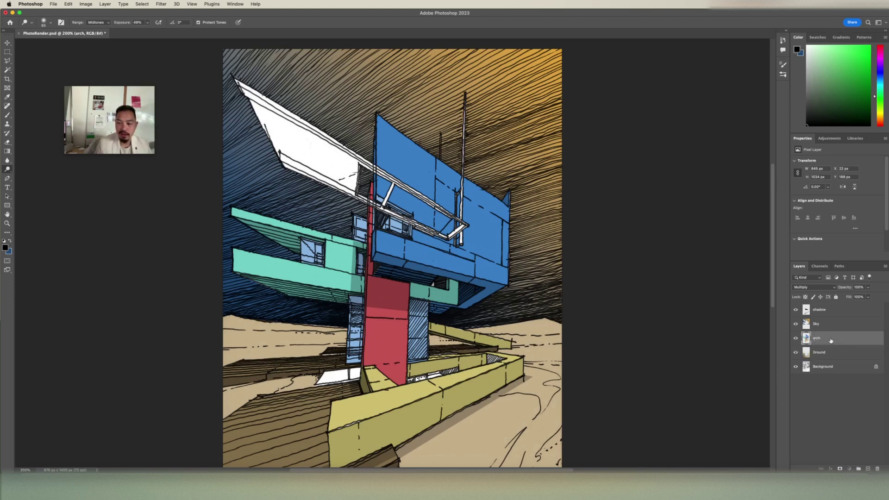
left_click_drag(829, 340, 863, 468)
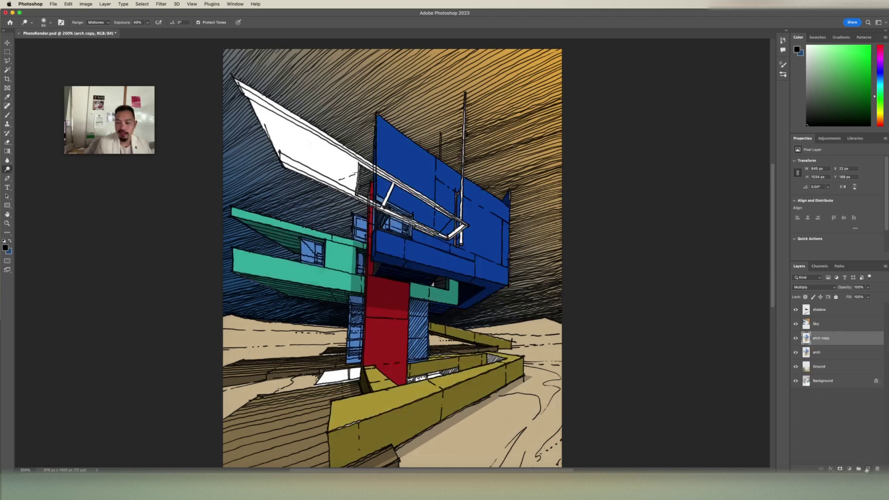
left_click(796, 355)
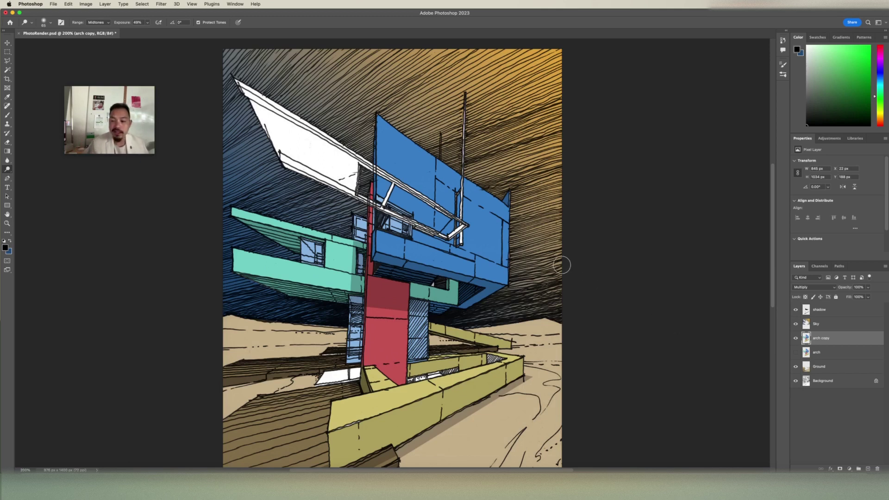
Step: Switch to the Burn tool, set its exposure to 51%, and shrink the brush to fit the blue wall
mouse_move(91, 139)
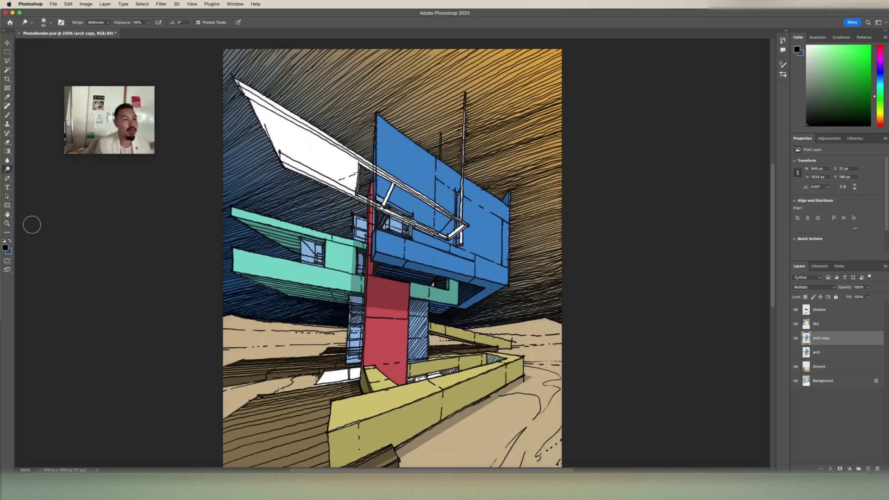
right_click(7, 169)
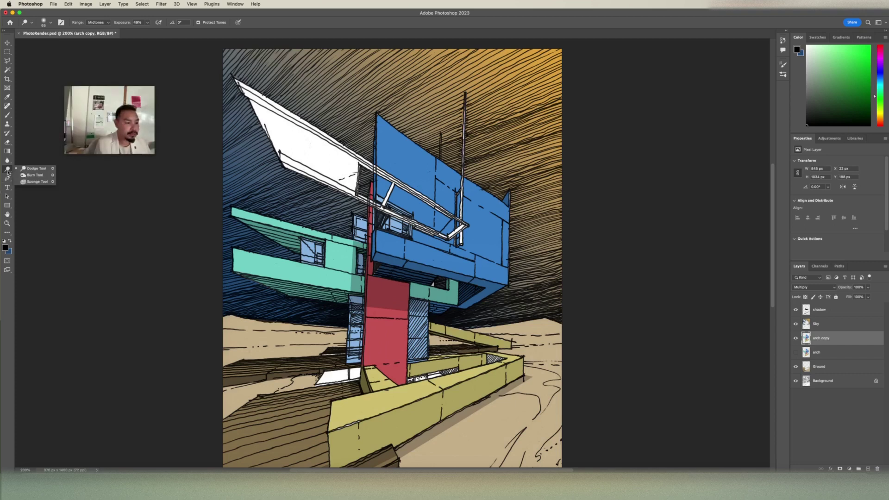
left_click(34, 175)
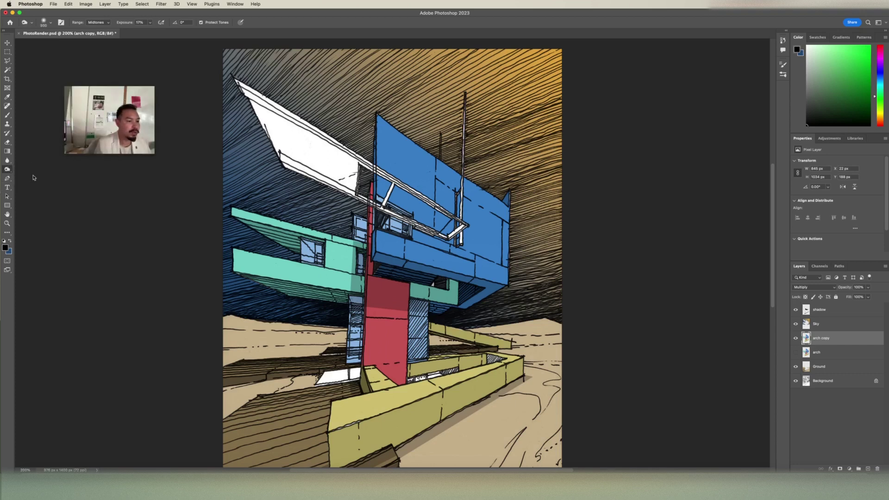
left_click(148, 23)
left_click_drag(154, 32, 164, 35)
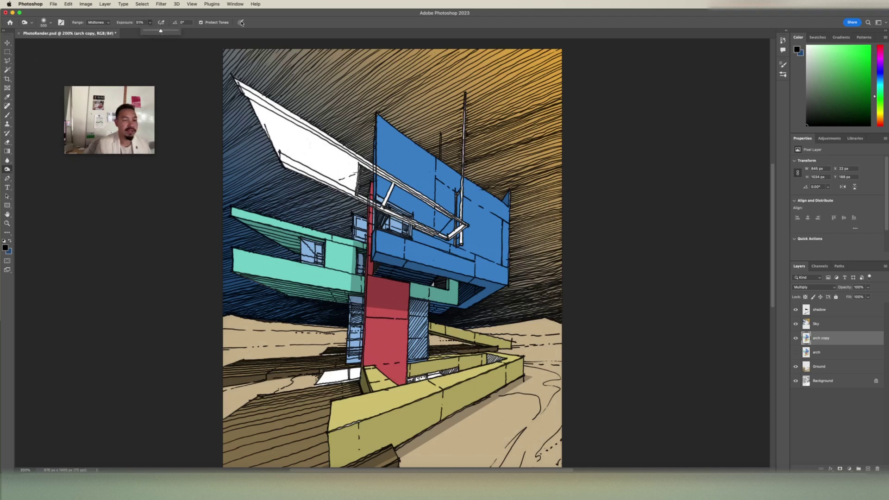
key("bracketleft")
key("bracketleft")
key("bracketleft")
key("bracketleft")
key("bracketleft")
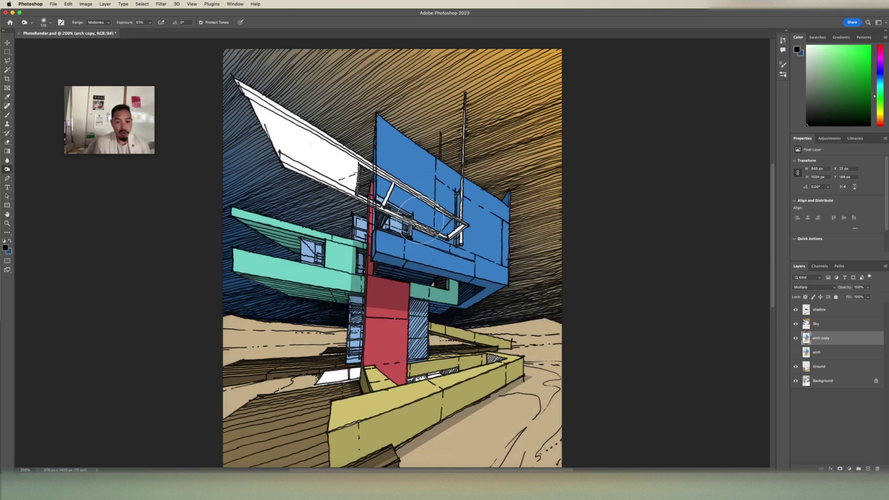
key("bracketleft")
key("bracketleft")
key("bracketleft")
key("bracketleft")
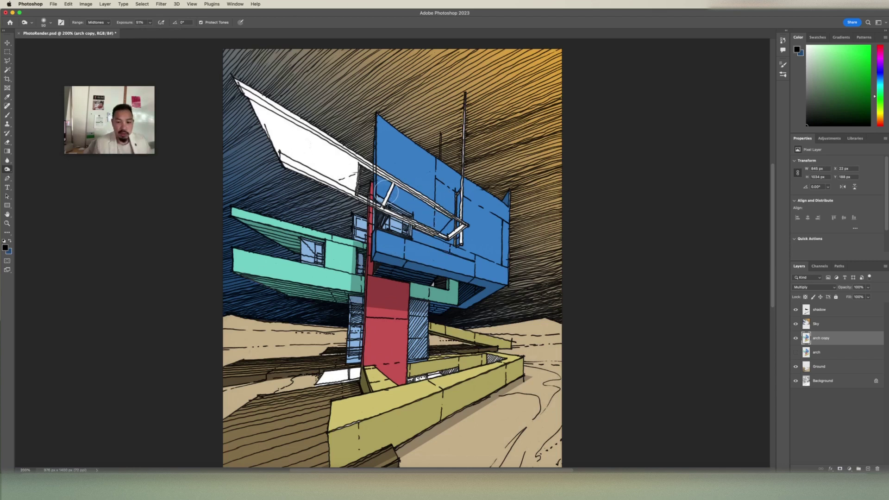
Step: Try burning dark shading across the lower part of the blue wall, and undo the strokes
mouse_move(385, 192)
left_mouse_down()
mouse_move(491, 222)
mouse_move(424, 210)
mouse_move(391, 194)
mouse_move(545, 230)
mouse_move(524, 239)
mouse_move(366, 179)
mouse_move(606, 336)
left_mouse_up()
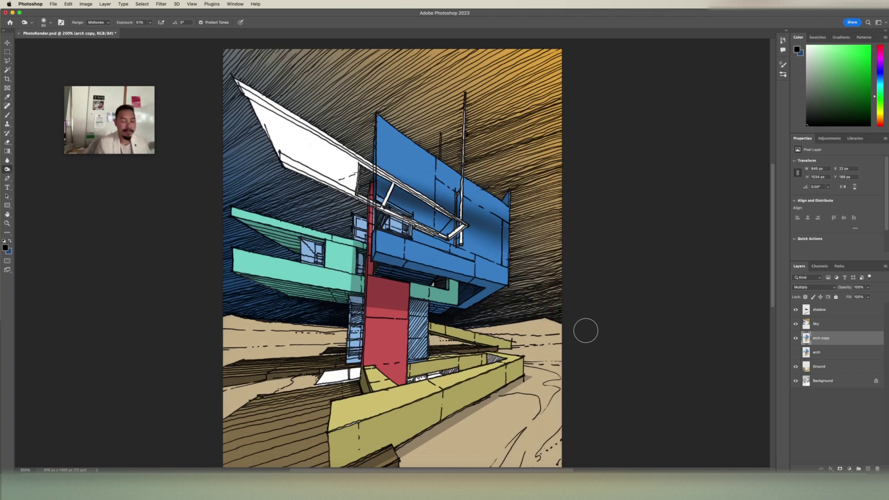
key("super+z")
key("super+z")
key("super+z")
key("super+z")
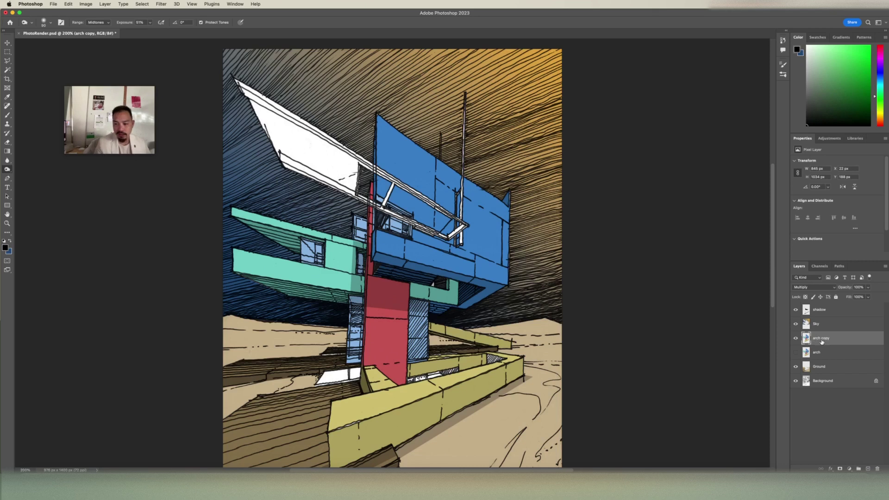
Step: Delete the arch copy layer, duplicate the hidden arch layer again, and show the new copy
left_click_drag(822, 342, 878, 470)
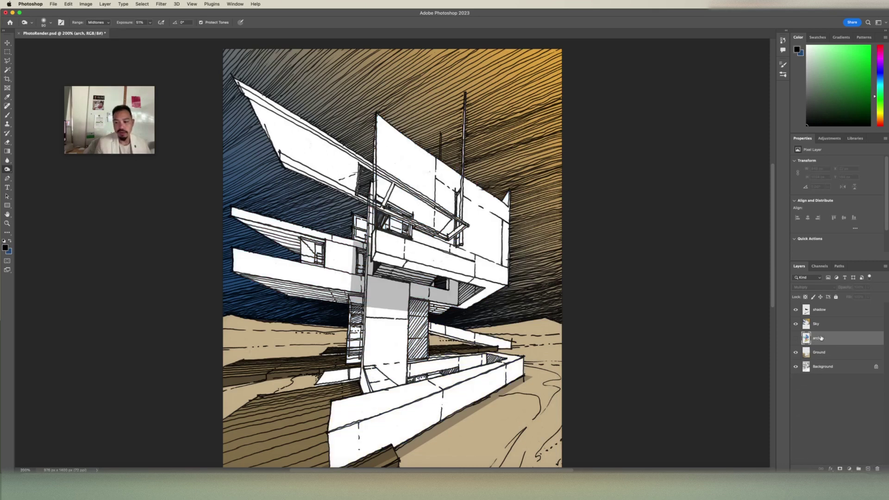
left_click_drag(821, 339, 869, 469)
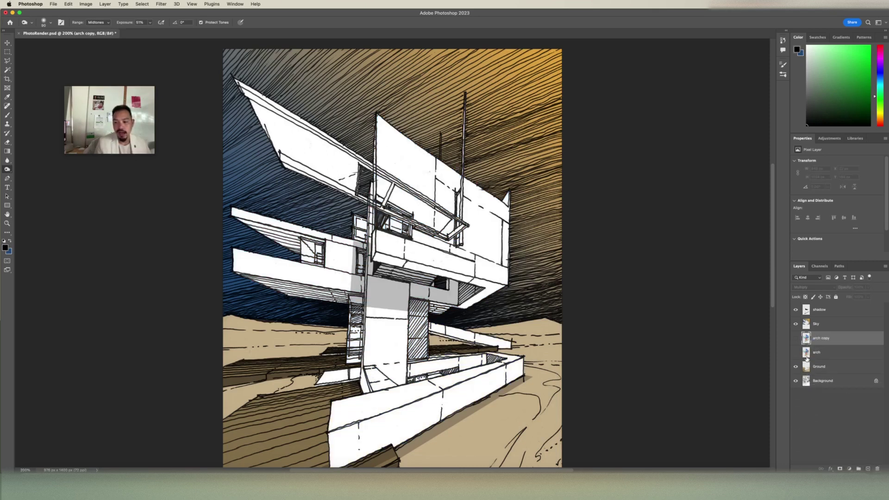
left_click(796, 339)
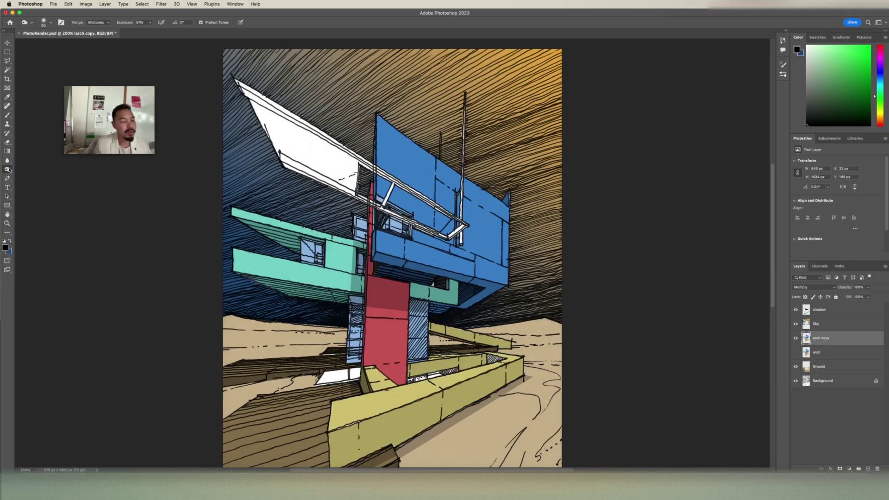
Step: Switch to the Dodge tool, lower its exposure to 8%, and check the brush size and hardness settings
left_click(7, 169)
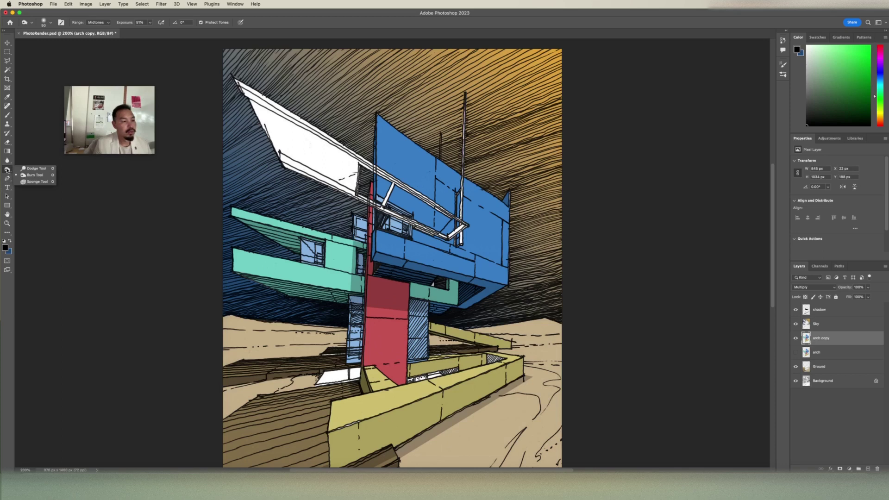
left_click(36, 168)
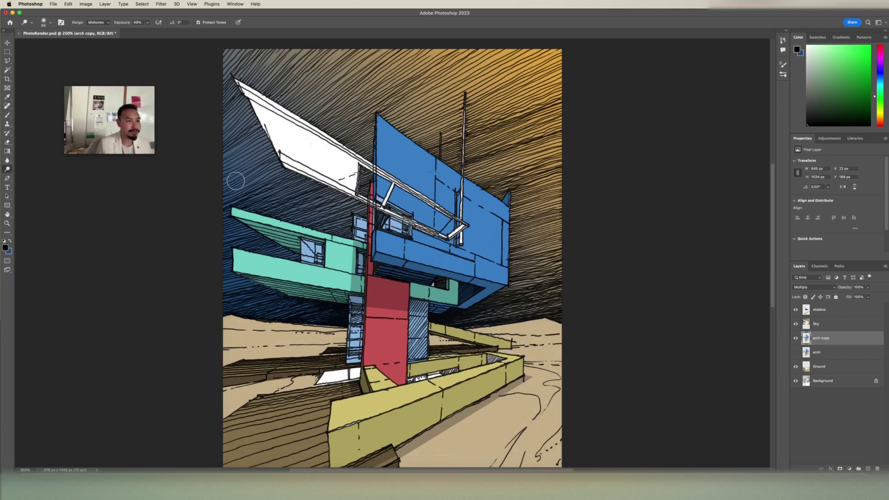
left_click(147, 24)
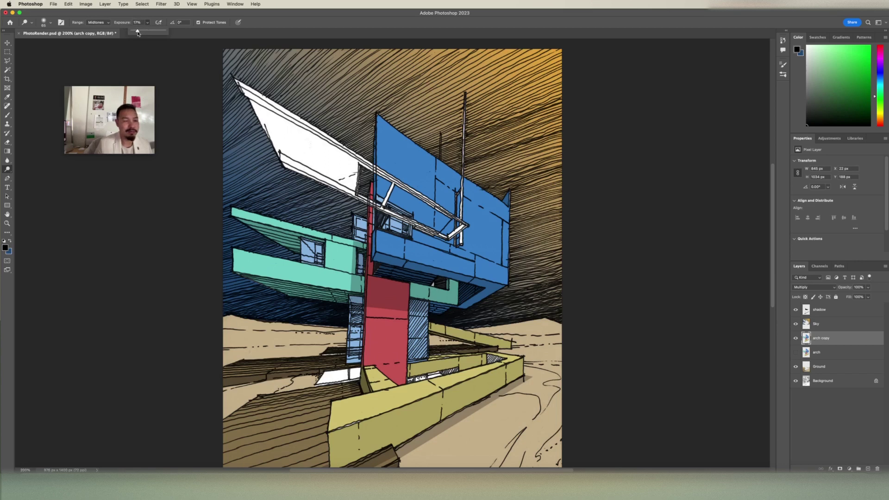
left_click(270, 23)
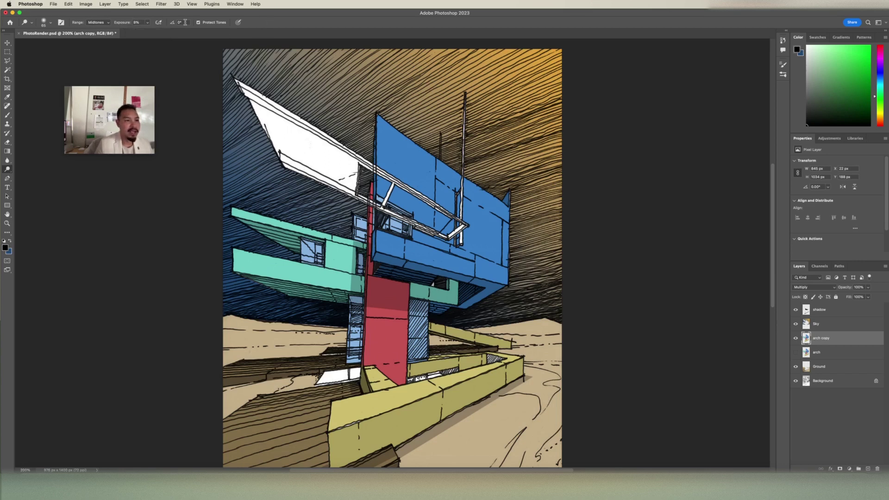
left_click(45, 23)
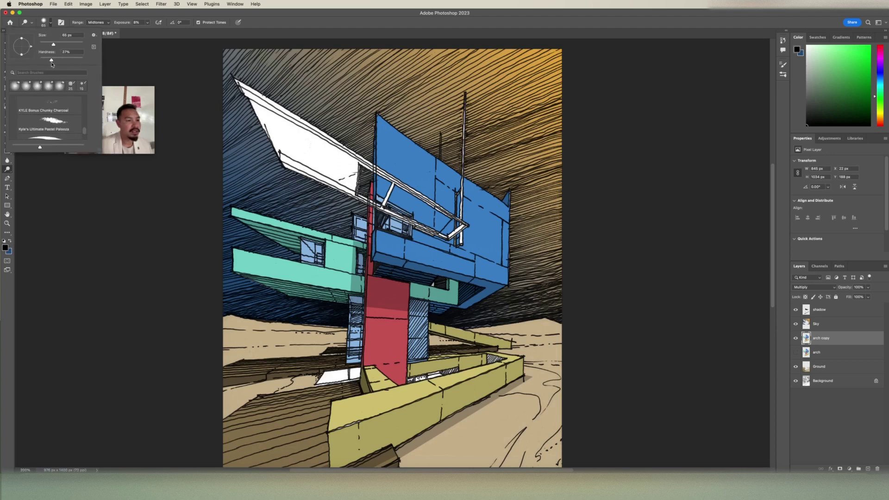
left_click(191, 44)
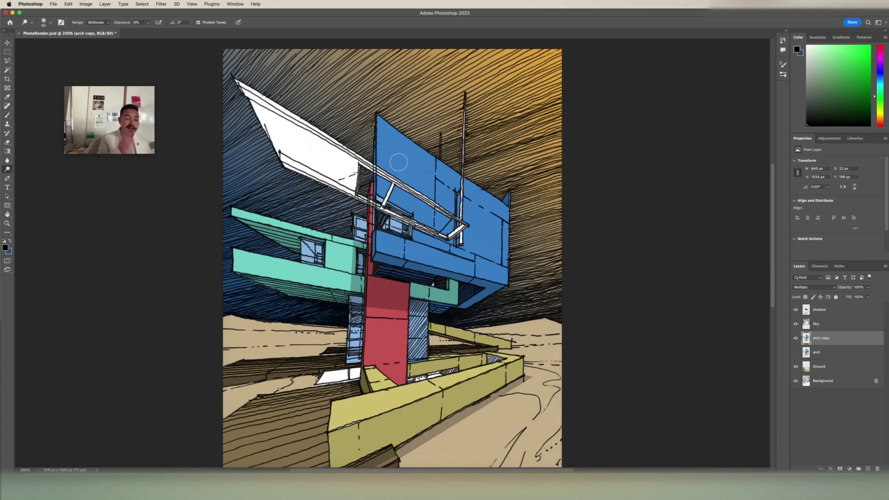
key("bracketright")
key("bracketright")
key("bracketright")
key("bracketright")
key("bracketright")
key("bracketright")
key("bracketright")
key("bracketright")
key("bracketright")
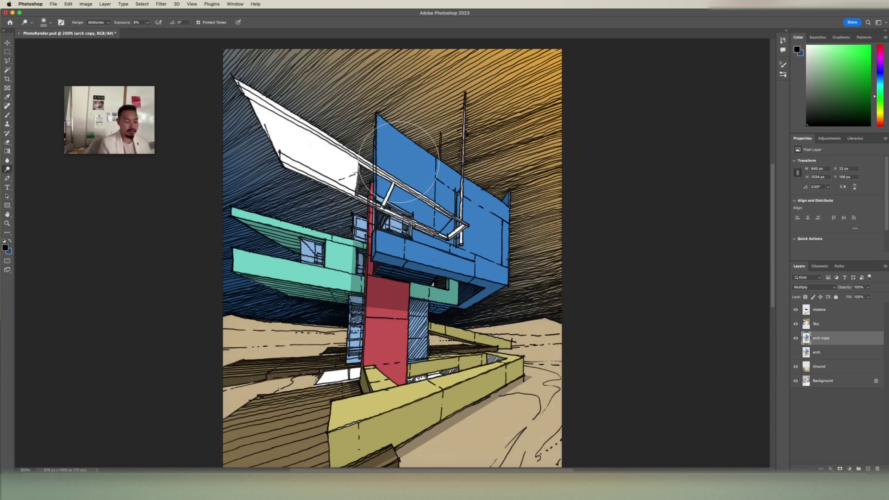
key("bracketleft")
key("bracketleft")
key("bracketleft")
key("bracketleft")
key("bracketleft")
key("bracketleft")
key("bracketleft")
key("bracketleft")
key("bracketleft")
key("bracketleft")
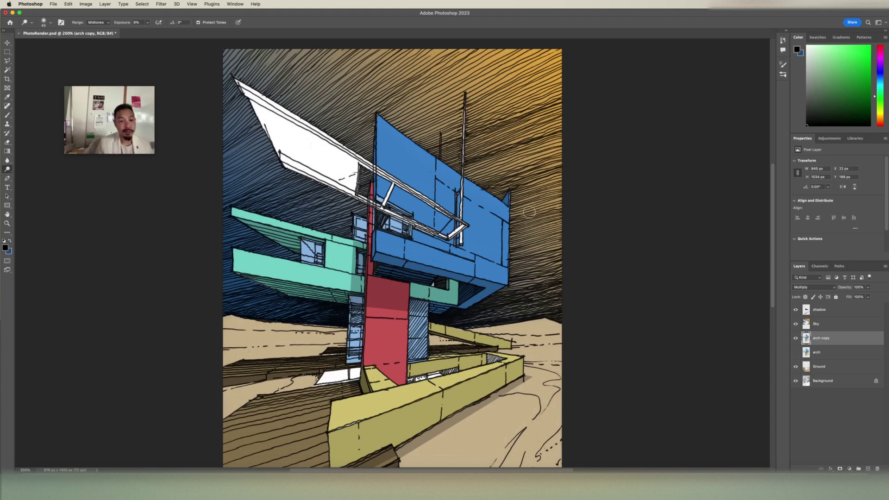
Step: Enlarge the Dodge brush to about 70 px and lighten a diagonal band along the blue wall's upper part
key("bracketright")
key("bracketright")
key("bracketright")
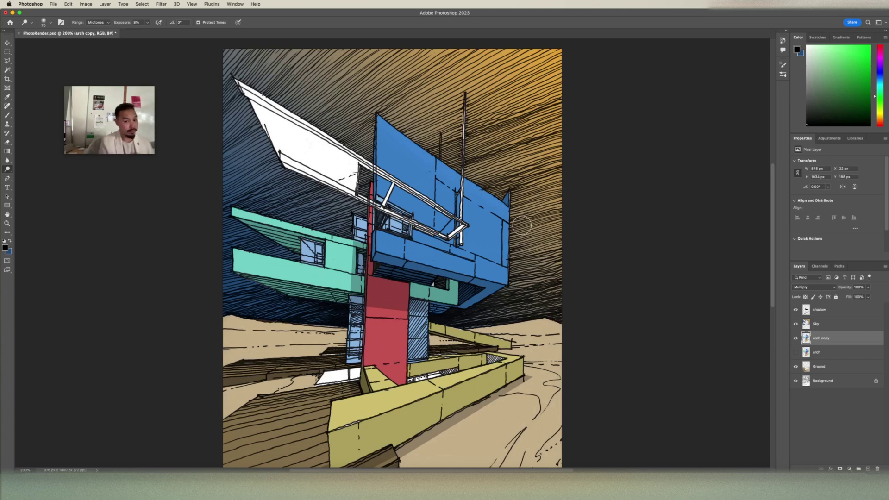
key("bracketright")
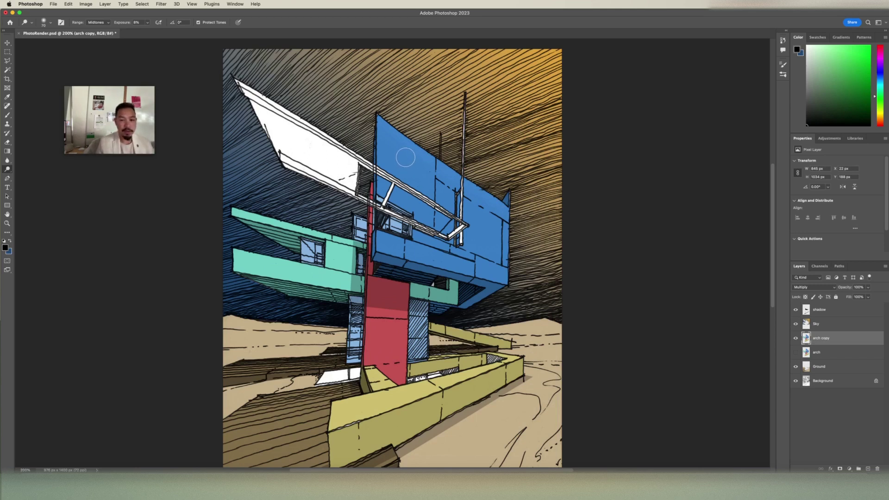
mouse_move(397, 151)
left_mouse_down()
mouse_move(385, 135)
mouse_move(447, 180)
left_mouse_up()
Step: Lighten the blue wall more broadly with a progressively larger Dodge brush
key("bracketright")
key("bracketright")
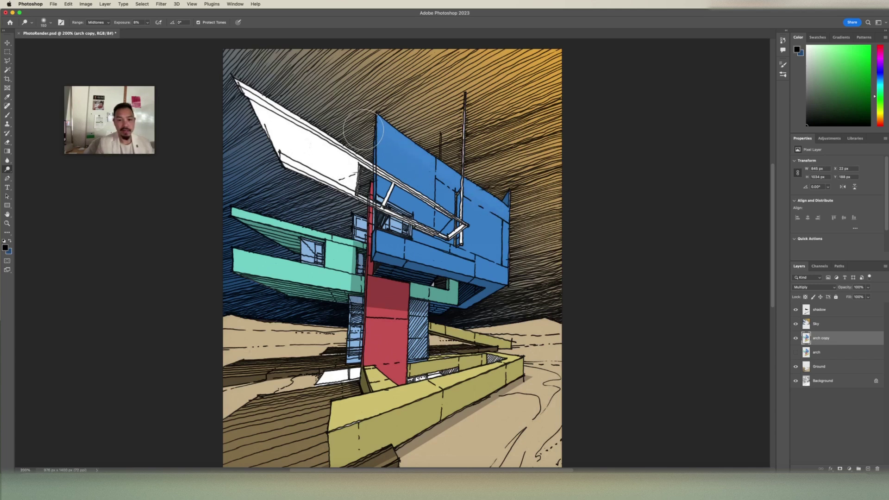
key("bracketright")
key("bracketright")
key("bracketright")
key("bracketright")
key("bracketright")
key("bracketright")
key("bracketright")
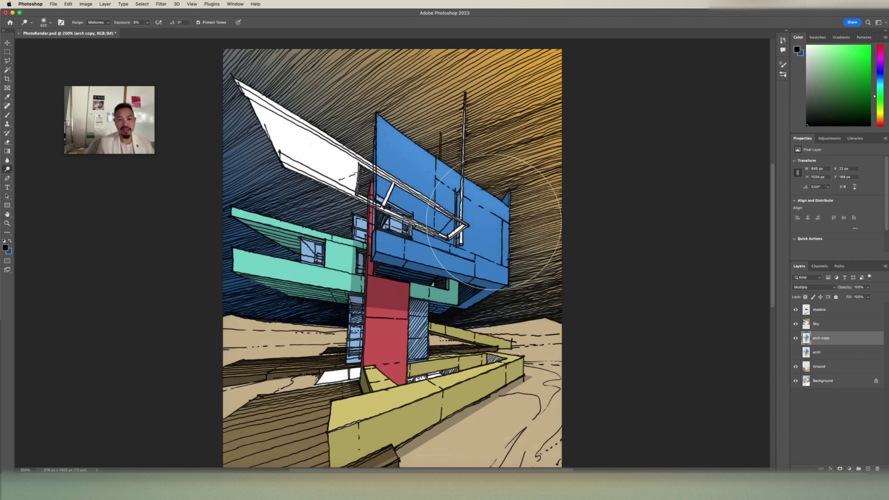
Step: Shrink the Dodge brush considerably and lighten smaller areas along the blue wall's upper edge
key("bracketleft")
key("bracketleft")
key("bracketleft")
key("bracketleft")
key("bracketleft")
key("bracketleft")
key("bracketleft")
key("bracketleft")
key("bracketleft")
key("bracketleft")
key("bracketleft")
key("bracketleft")
key("bracketleft")
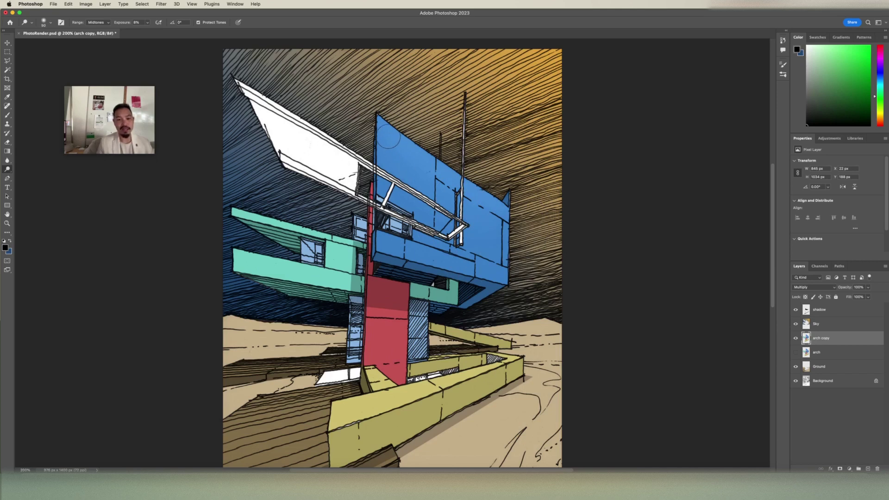
key("bracketleft")
key("bracketleft")
key("bracketleft")
key("bracketleft")
key("bracketleft")
key("bracketleft")
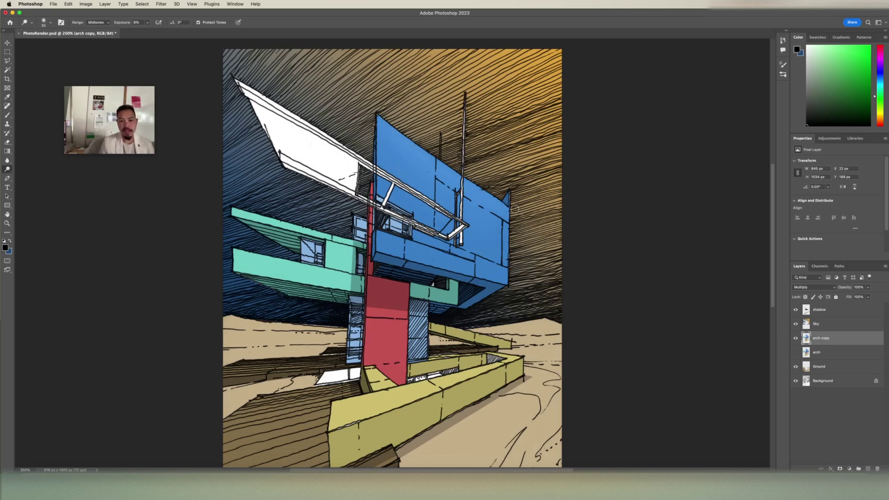
Step: Enlarge the Dodge brush to about 200 px and blend the highlights across the blue wall
key("bracketright")
key("bracketright")
key("bracketright")
key("bracketright")
key("bracketright")
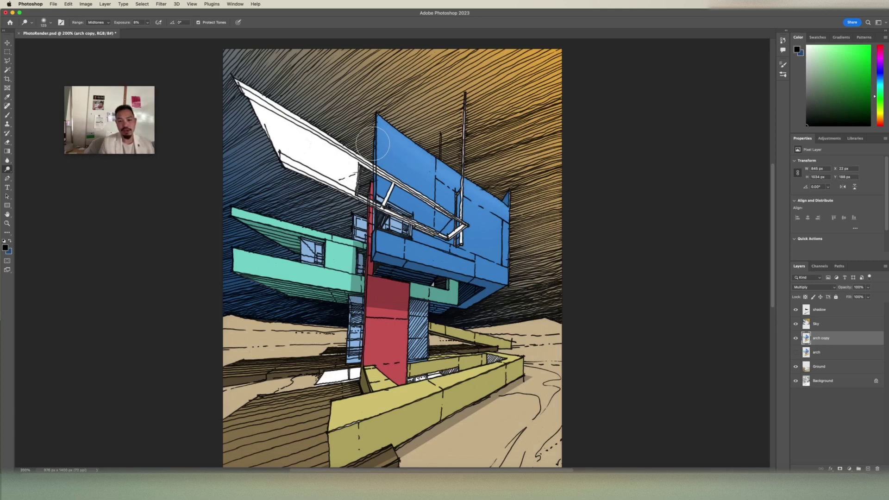
key("bracketright")
key("bracketright")
key("bracketright")
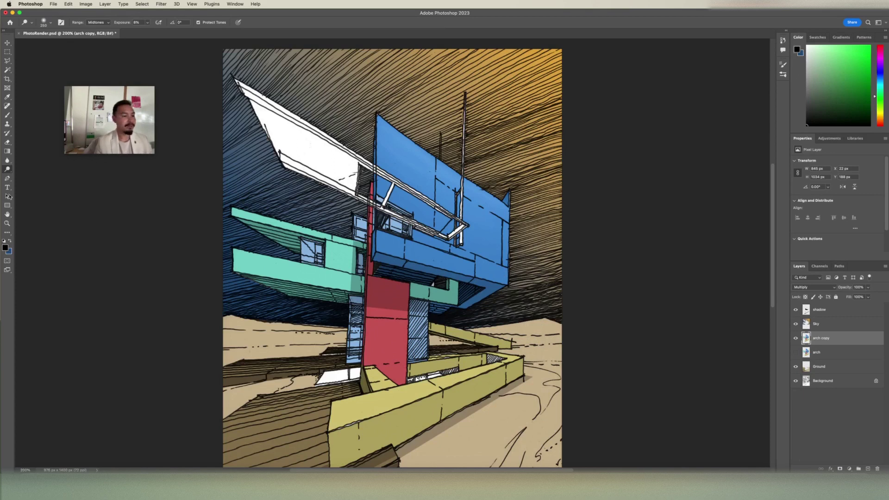
Step: Switch to the Burn tool, lower its exposure to 9%, and check its brush size and hardness
left_click(7, 170)
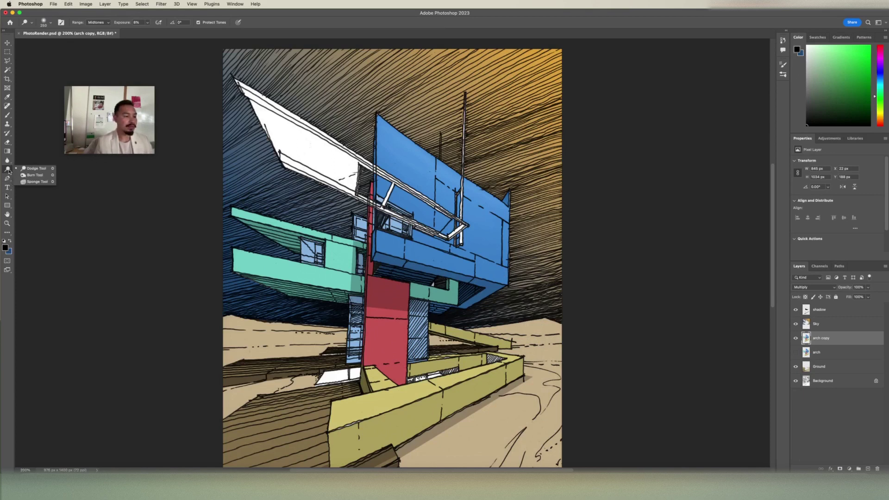
left_click(29, 176)
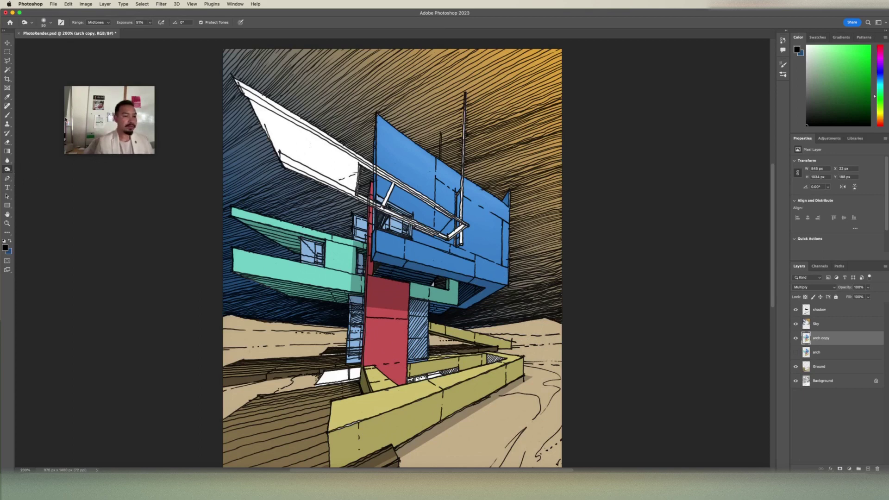
left_click(151, 24)
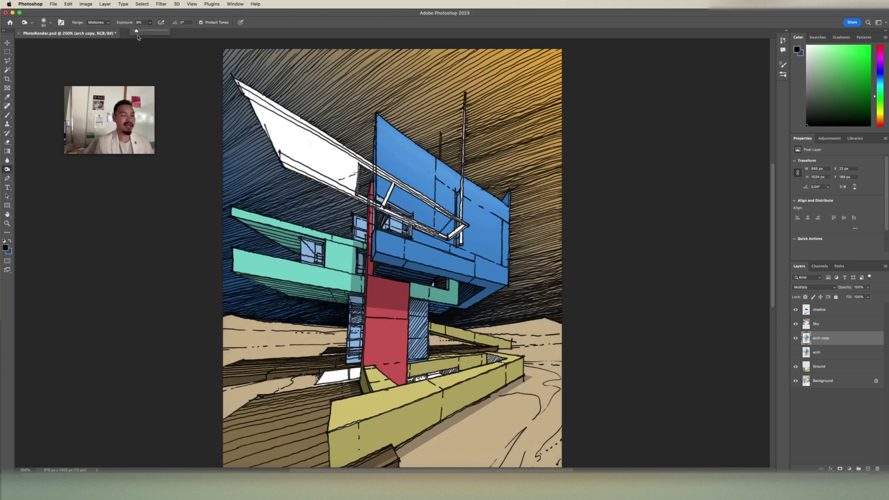
left_click(47, 23)
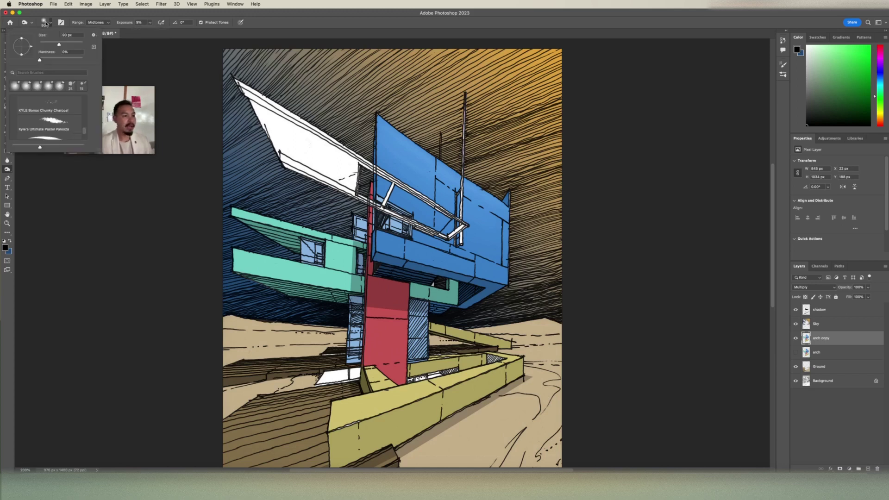
left_click(352, 23)
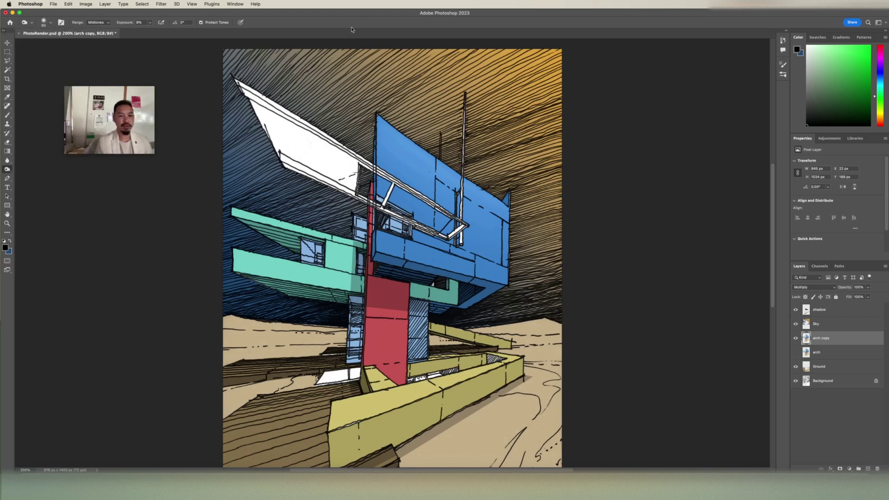
Step: Shrink the Burn brush considerably and darken the front face of the blue volume's projecting lower ledge
key("bracketleft")
key("bracketleft")
key("bracketleft")
key("bracketleft")
key("bracketleft")
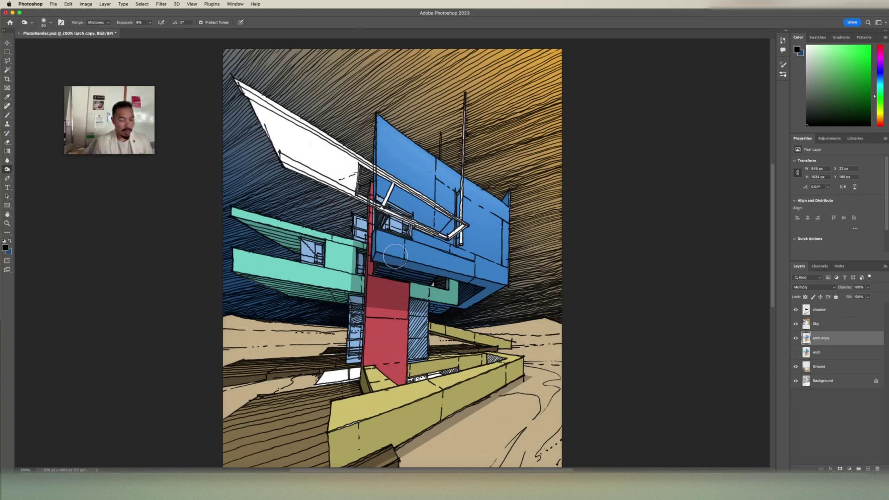
key("bracketleft")
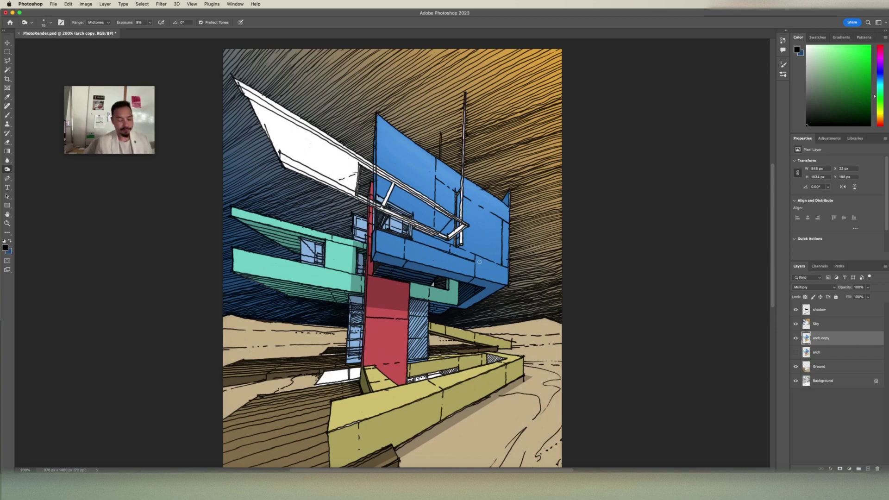
mouse_move(415, 243)
left_mouse_down()
mouse_move(481, 262)
mouse_move(413, 242)
mouse_move(472, 260)
mouse_move(443, 255)
left_mouse_up()
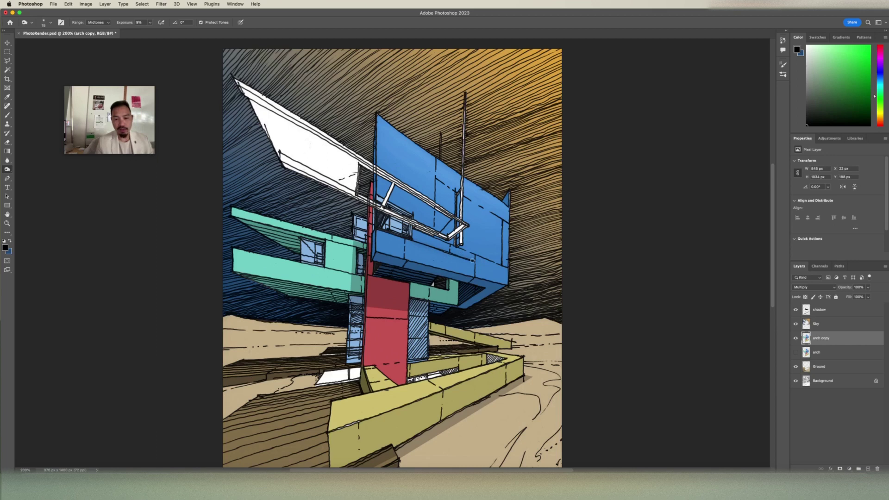
Step: Burn back along the blue ledge toward the red column and reduce the brush for finer shading
mouse_move(420, 246)
left_mouse_down()
mouse_move(489, 268)
mouse_move(384, 242)
left_mouse_up()
key("bracketleft")
key("bracketleft")
key("bracketleft")
key("bracketleft")
key("bracketleft")
key("bracketleft")
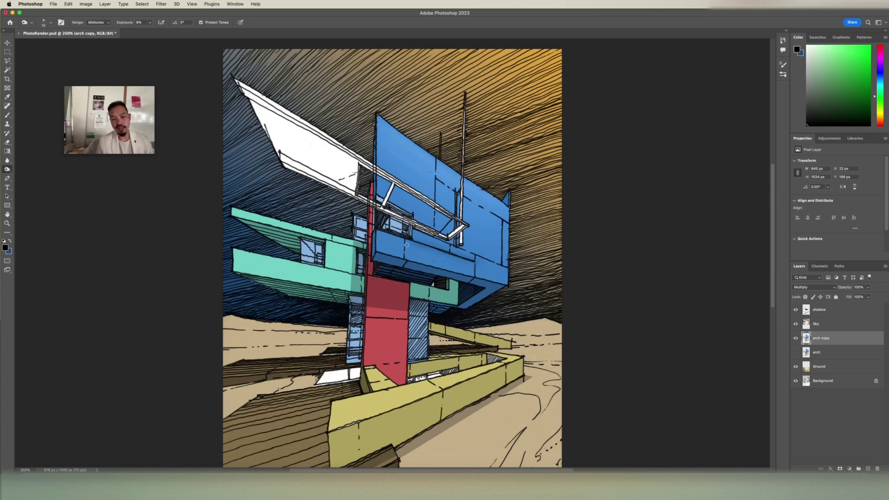
Step: Vary the Burn brush size while deepening the shadows along the blue ledge and the adjoining lower wall
key("bracketright")
key("bracketright")
key("bracketright")
key("bracketright")
key("bracketright")
key("bracketright")
key("bracketleft")
key("bracketleft")
key("bracketleft")
key("bracketleft")
key("bracketleft")
key("bracketleft")
key("bracketleft")
key("bracketright")
key("bracketright")
key("bracketright")
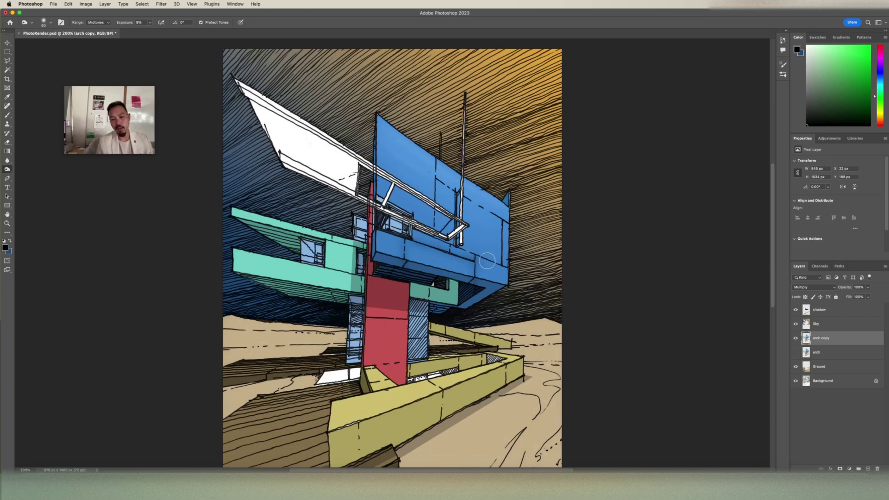
Step: Alternate between a smaller and a larger Burn brush to shade the blue wall around its outer vertical edge
key("bracketleft")
key("bracketleft")
key("bracketleft")
key("bracketright")
key("bracketright")
key("bracketright")
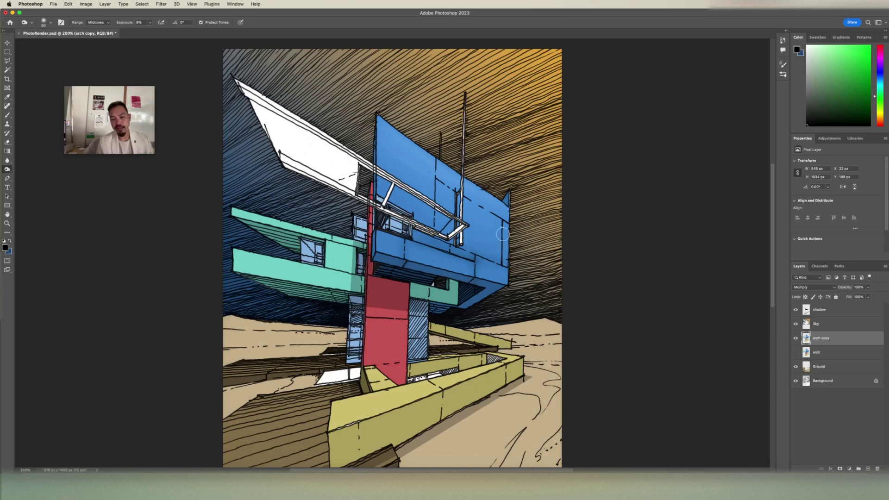
Step: Refine the burned shadows near the blue wall's edges with a small brush, and enlarge it to blend them
key("bracketleft")
key("bracketleft")
key("bracketleft")
key("bracketleft")
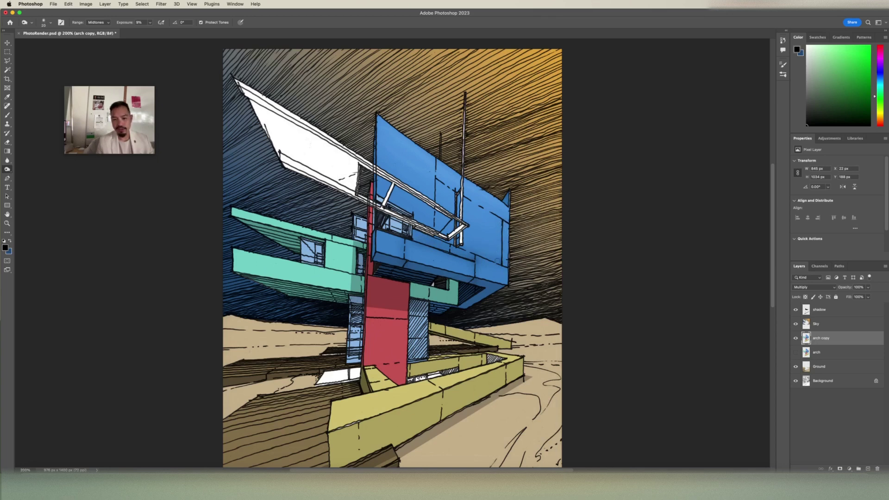
key("bracketright")
key("bracketright")
key("bracketright")
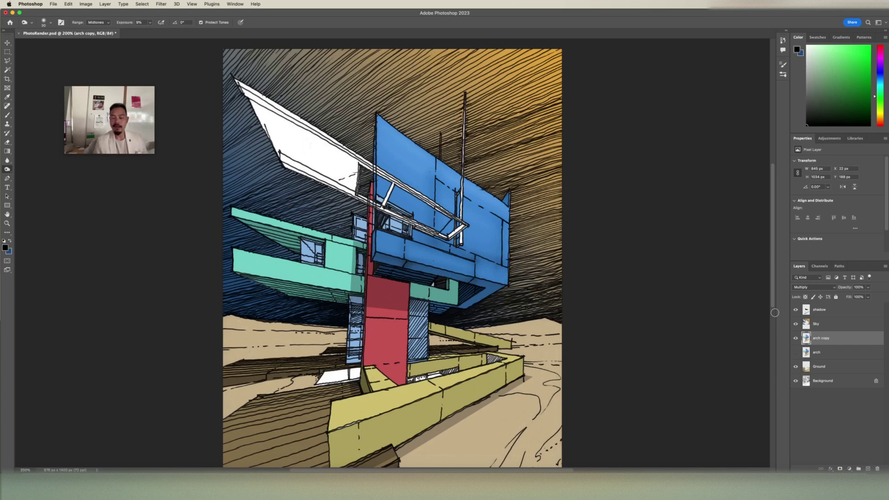
Step: Compare the shaded arch copy with the original arch layer by swapping their visibility, and show only the copy again
left_click(796, 338)
left_click(797, 353)
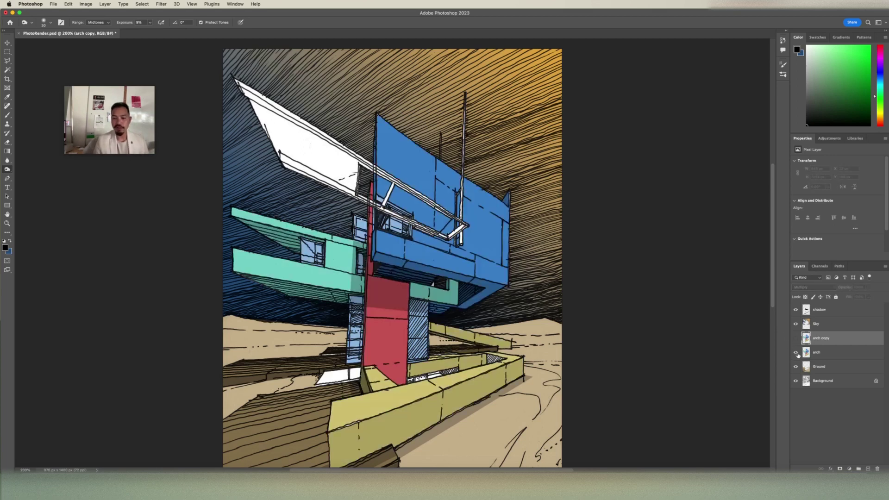
left_click(796, 352)
left_click(796, 339)
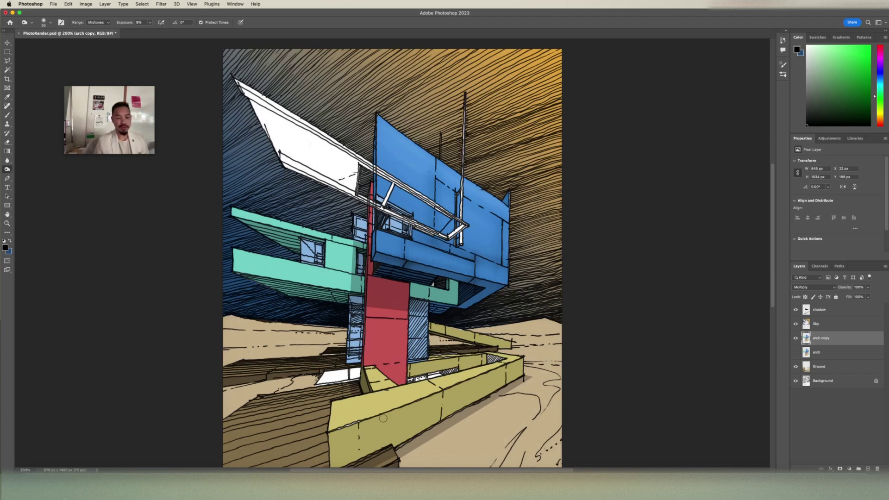
scroll(513, 372, "down", 1)
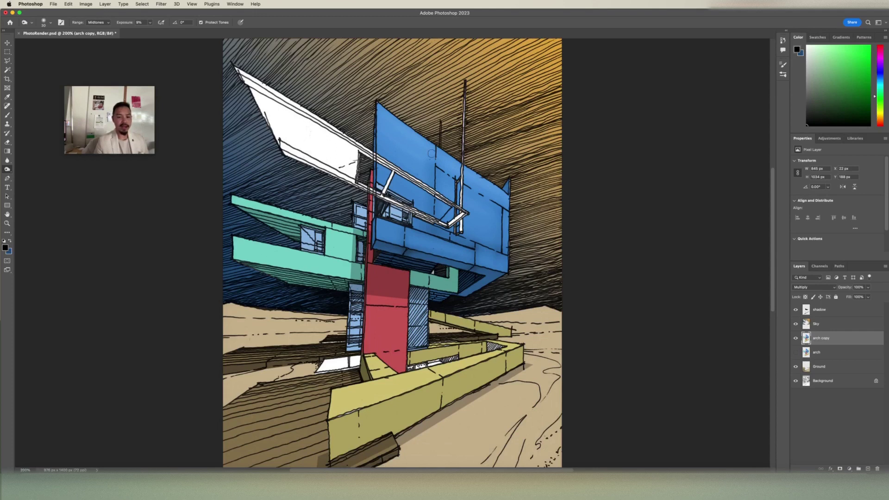